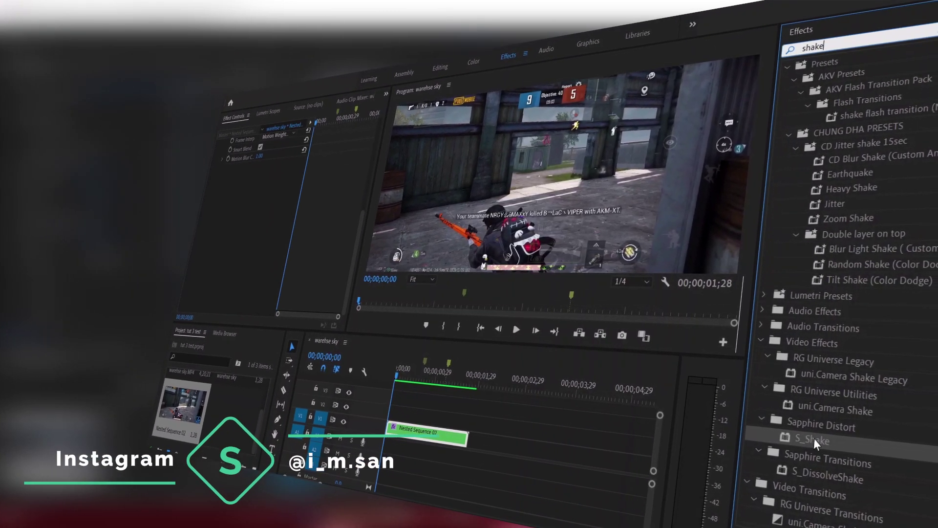
Drop S_Shake on Nested Sequence 02, edit its Amplitude, and inspect the X, Y and Z Shake groups.
{"action": "left_click_drag", "start_coordinate": [814, 438], "coordinate": [443, 473]}
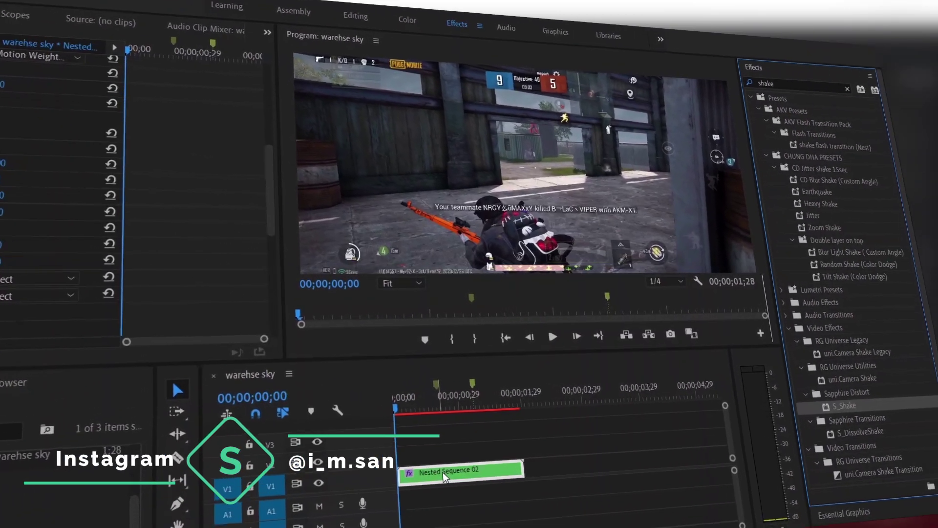
{"action": "scroll", "coordinate": [235, 214], "scroll_direction": "up", "scroll_amount": 5}
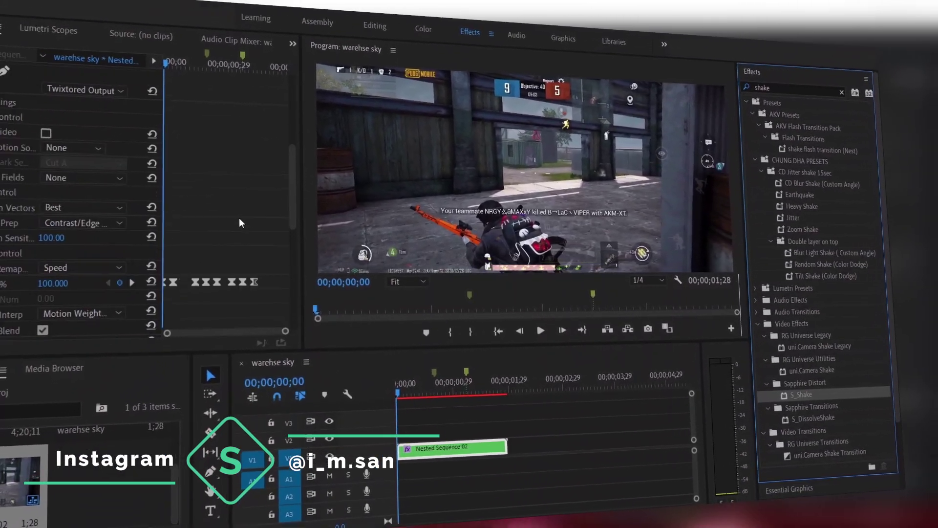
{"action": "scroll", "coordinate": [258, 222], "scroll_direction": "down", "scroll_amount": 3}
{"action": "scroll", "coordinate": [259, 224], "scroll_direction": "down", "scroll_amount": 2}
{"action": "scroll", "coordinate": [259, 228], "scroll_direction": "down", "scroll_amount": 2}
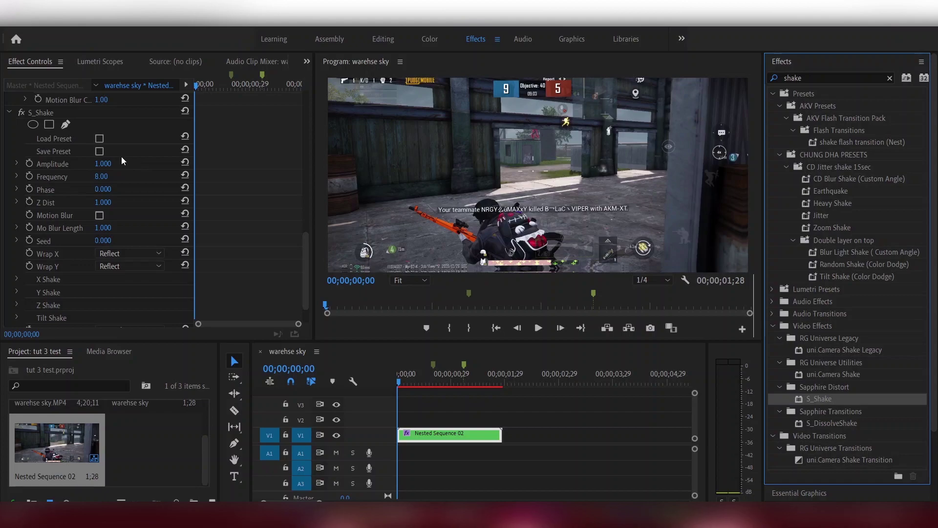
{"action": "left_click", "coordinate": [110, 164]}
{"action": "type", "text": "30"}
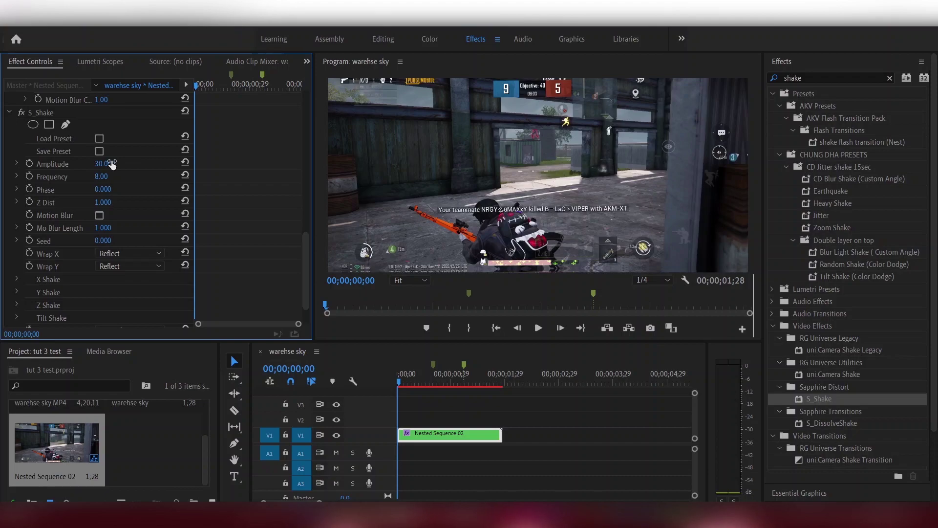
{"action": "scroll", "coordinate": [17, 245], "scroll_direction": "down", "scroll_amount": 1}
{"action": "left_click", "coordinate": [17, 244]}
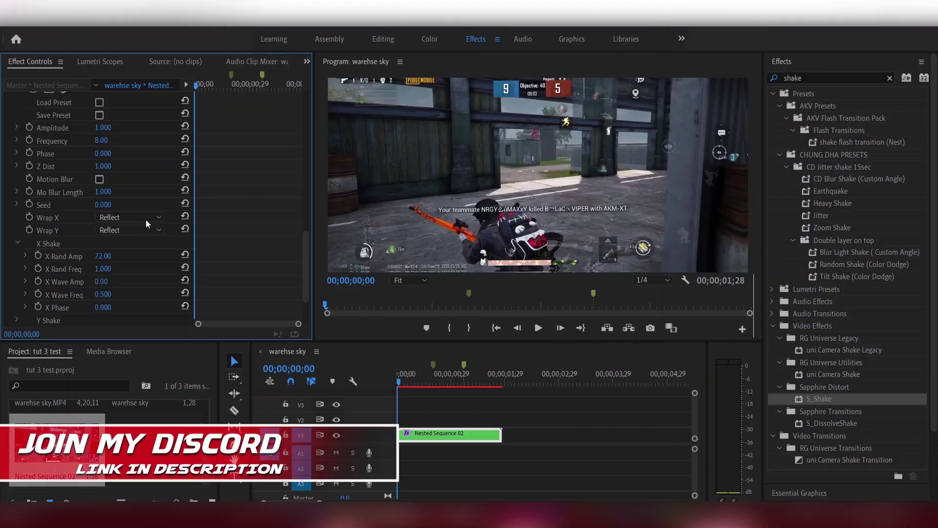
{"action": "left_click", "coordinate": [17, 243]}
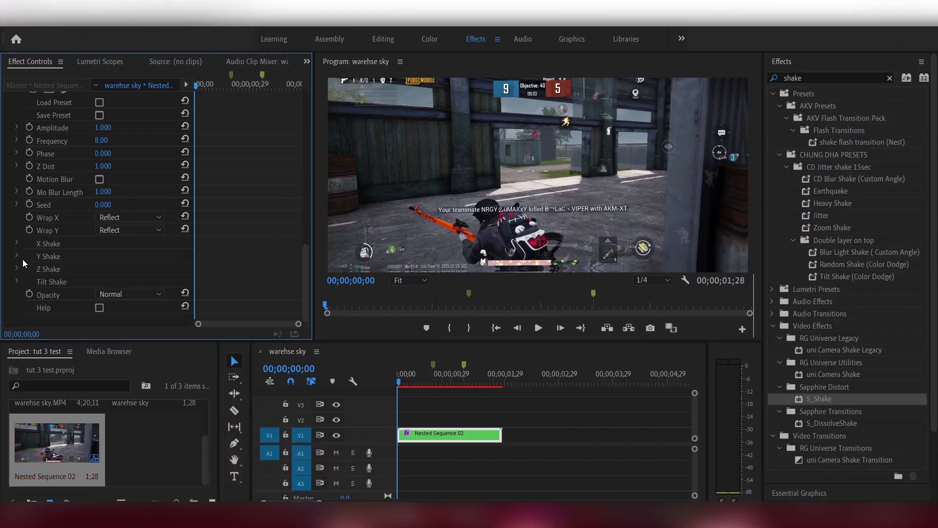
{"action": "left_click", "coordinate": [17, 256]}
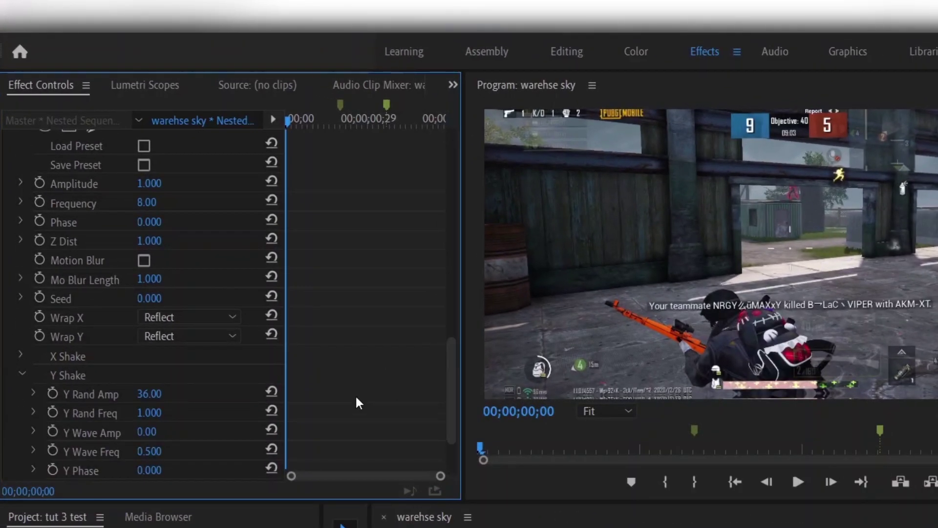
{"action": "scroll", "coordinate": [188, 408], "scroll_direction": "down", "scroll_amount": 2}
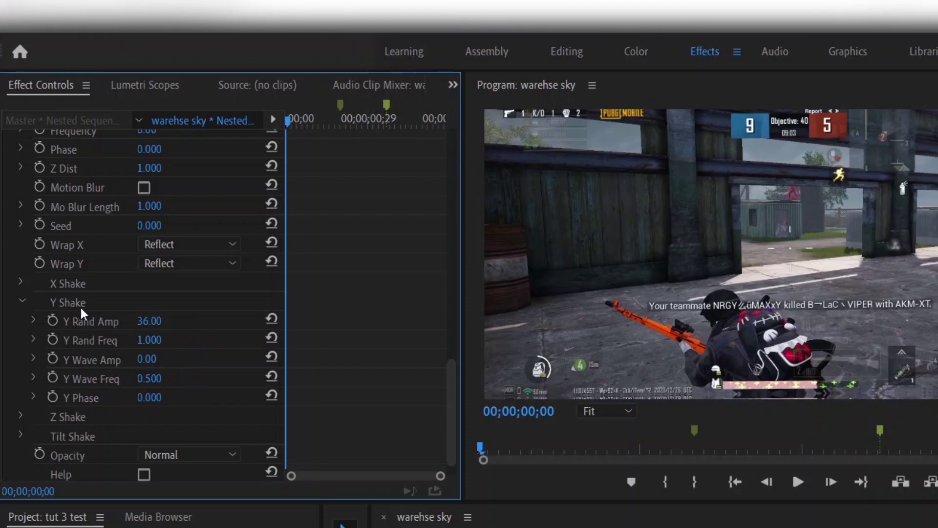
{"action": "left_click", "coordinate": [22, 300]}
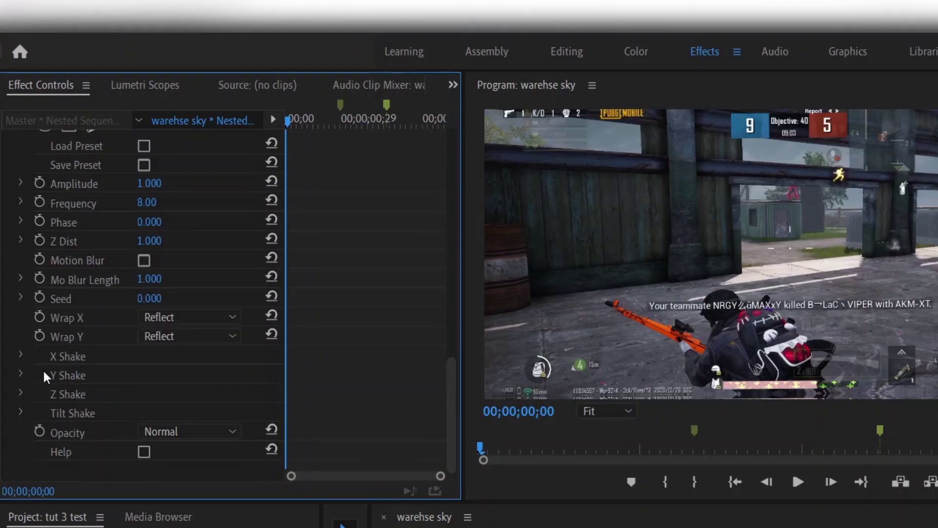
{"action": "left_click", "coordinate": [21, 394]}
{"action": "scroll", "coordinate": [178, 379], "scroll_direction": "down", "scroll_amount": 2}
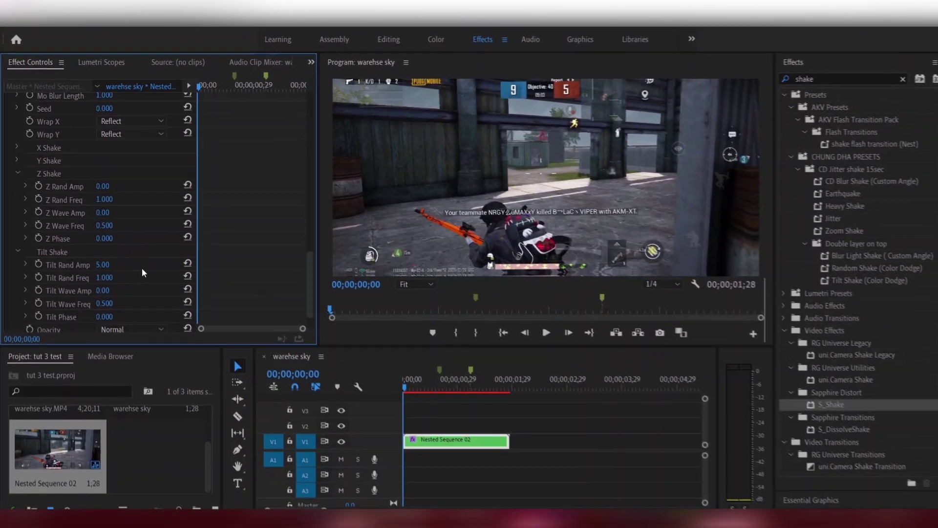
{"action": "scroll", "coordinate": [149, 292], "scroll_direction": "up", "scroll_amount": 3}
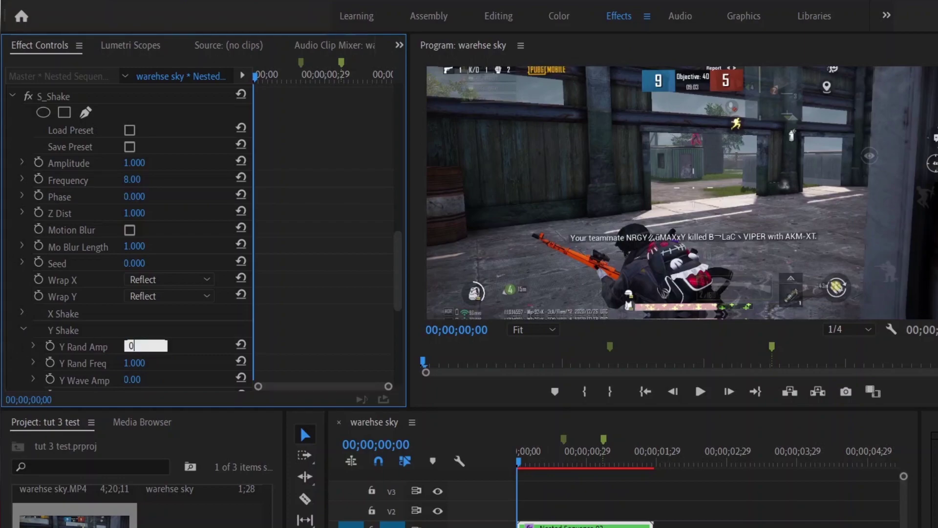
Set Y Shake Rand Freq and Wave Freq to 0.
{"action": "left_click", "coordinate": [147, 367]}
{"action": "type", "text": "0"}
{"action": "key", "text": "Return"}
{"action": "scroll", "coordinate": [150, 366], "scroll_direction": "down", "scroll_amount": 1}
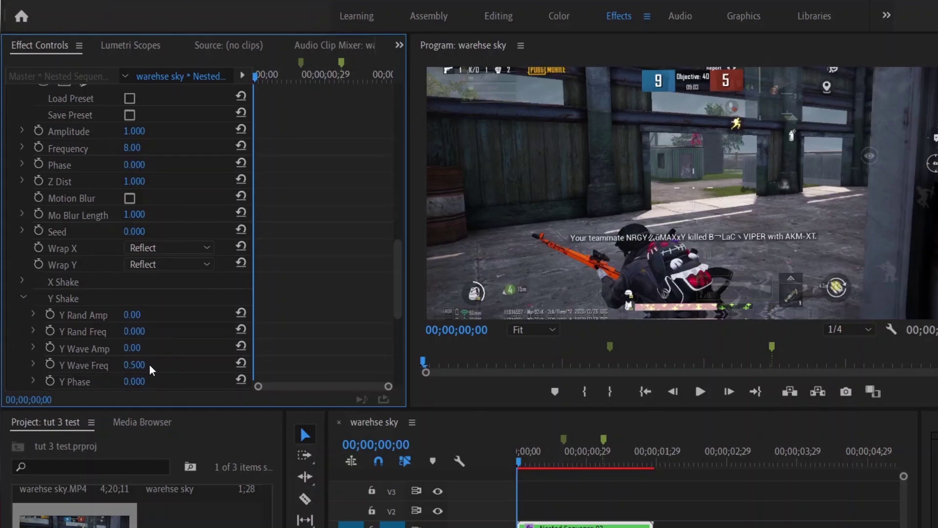
{"action": "left_click", "coordinate": [135, 365]}
{"action": "type", "text": "0"}
{"action": "key", "text": "Return"}
{"action": "scroll", "coordinate": [92, 347], "scroll_direction": "down", "scroll_amount": 2}
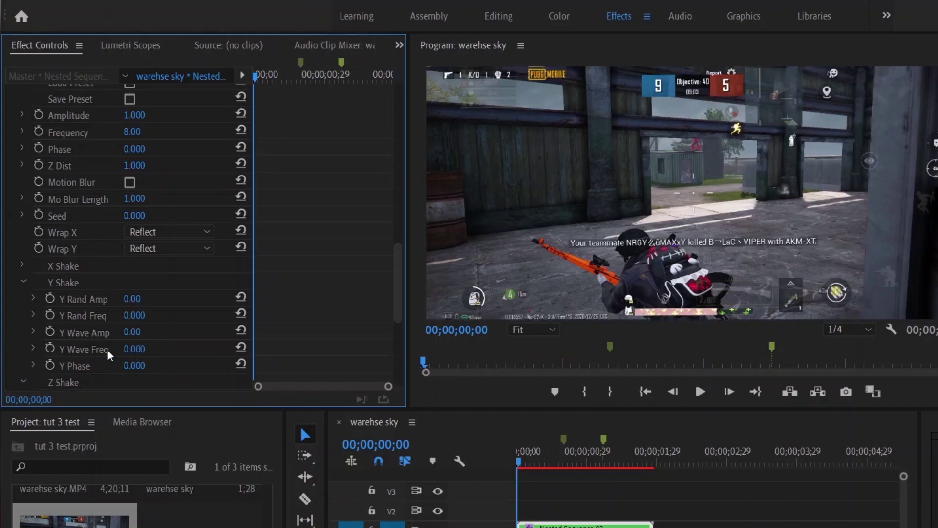
{"action": "left_click", "coordinate": [24, 251]}
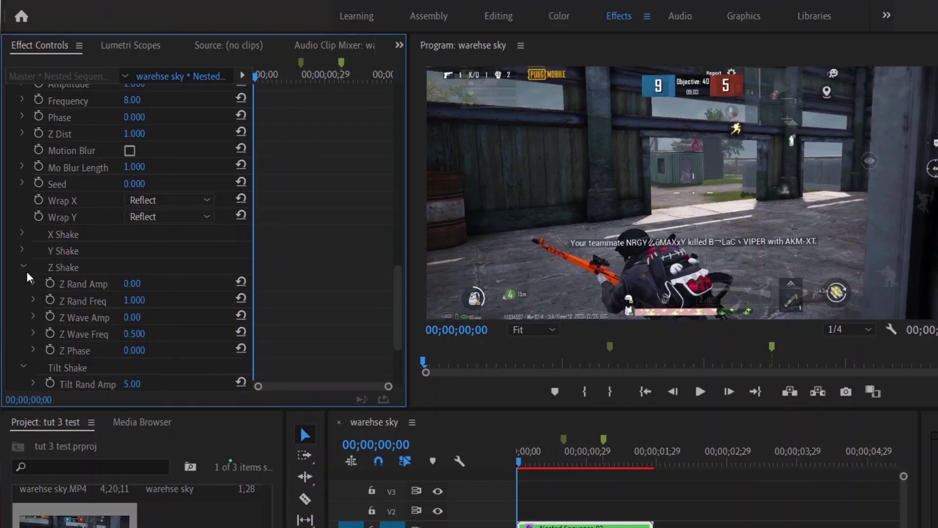
Set Z Rand Freq and Tilt Wave Freq to 0, then preview the shake from an earlier frame.
{"action": "left_click", "coordinate": [135, 300]}
{"action": "type", "text": "0"}
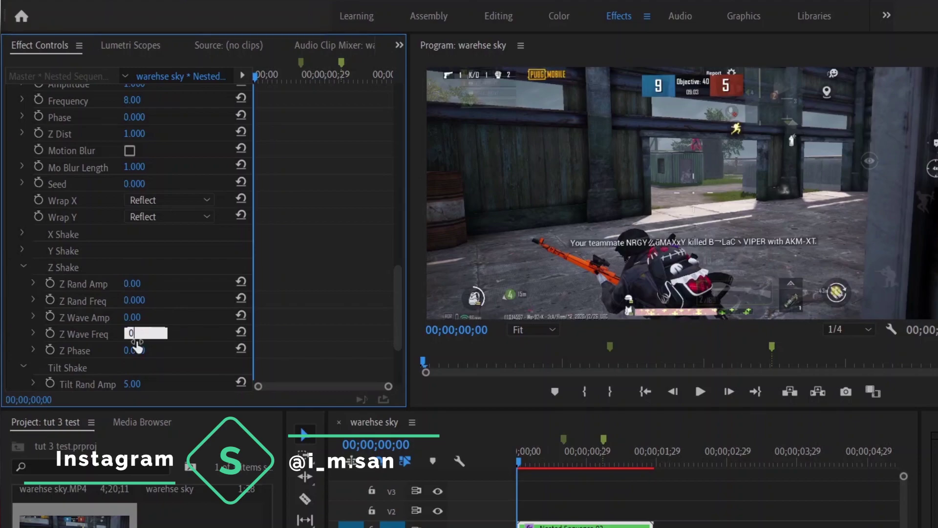
{"action": "left_click", "coordinate": [25, 269]}
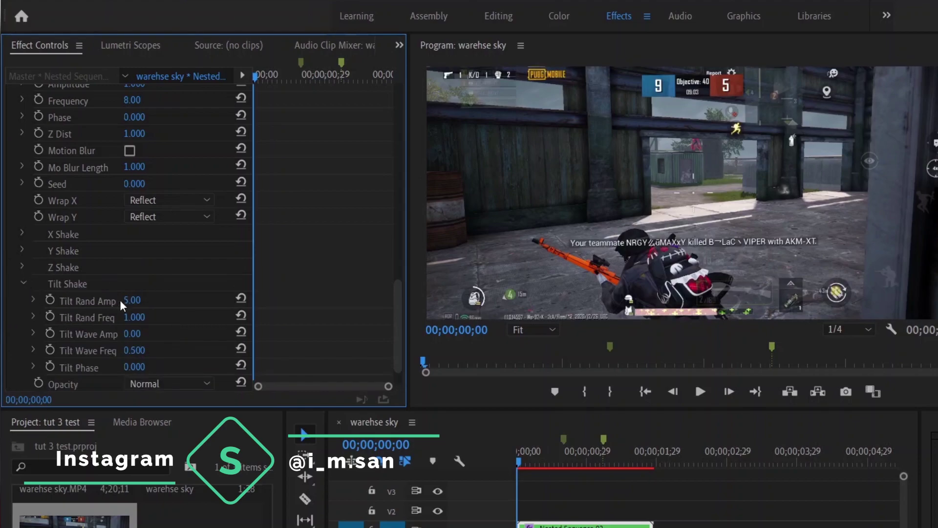
{"action": "left_click", "coordinate": [135, 350]}
{"action": "type", "text": "0"}
{"action": "key", "text": "Return"}
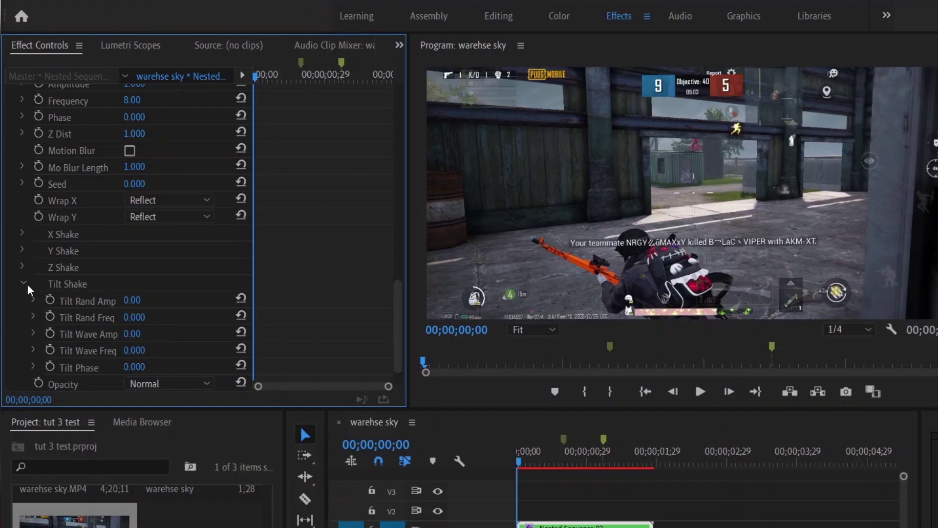
{"action": "left_click", "coordinate": [26, 286]}
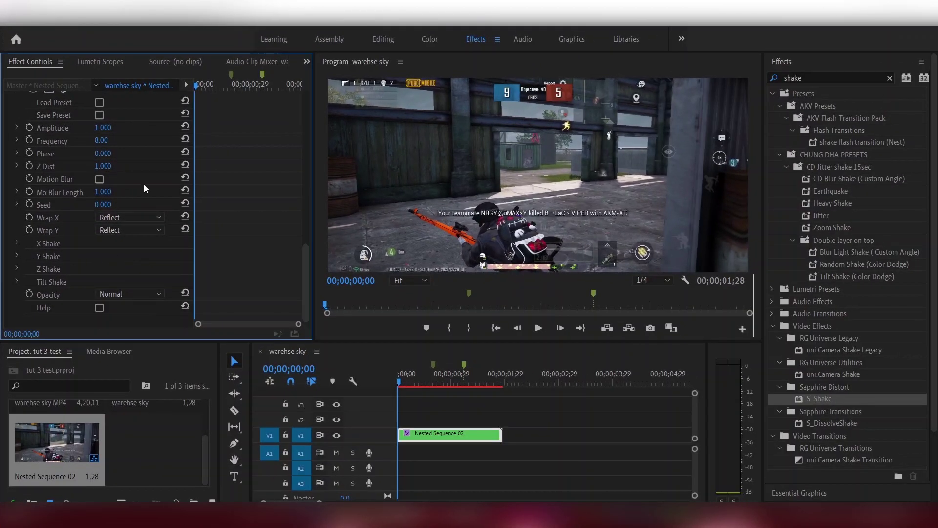
{"action": "scroll", "coordinate": [144, 190], "scroll_direction": "up", "scroll_amount": 2}
{"action": "left_click_drag", "start_coordinate": [403, 380], "coordinate": [467, 403]}
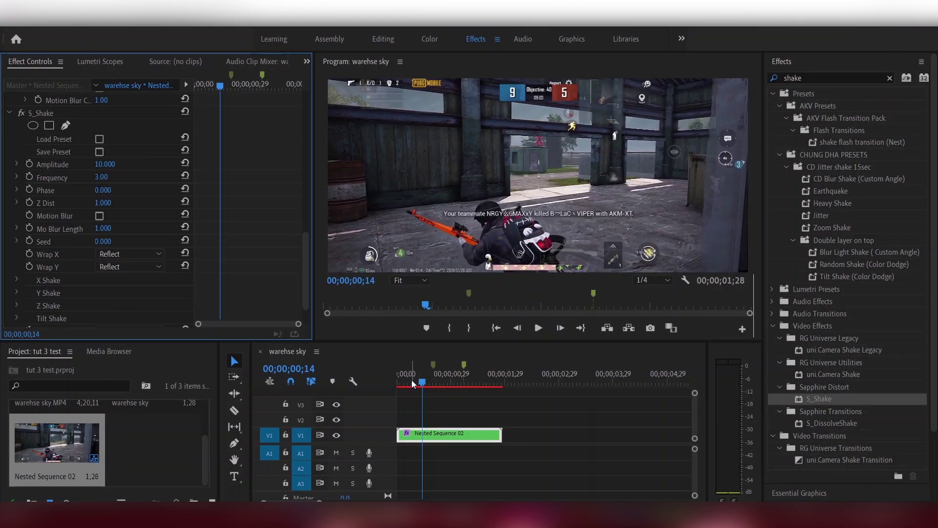
{"action": "left_click_drag", "start_coordinate": [422, 384], "coordinate": [418, 384]}
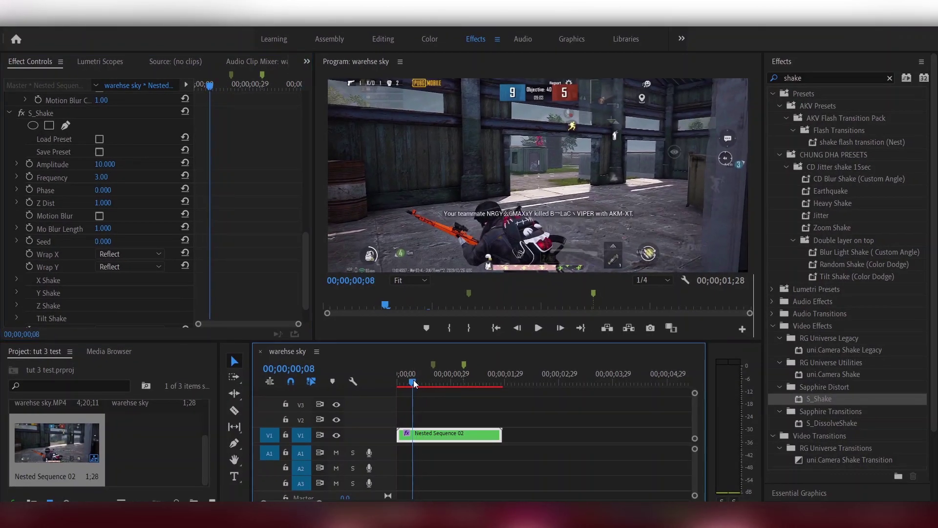
{"action": "key", "text": "space"}
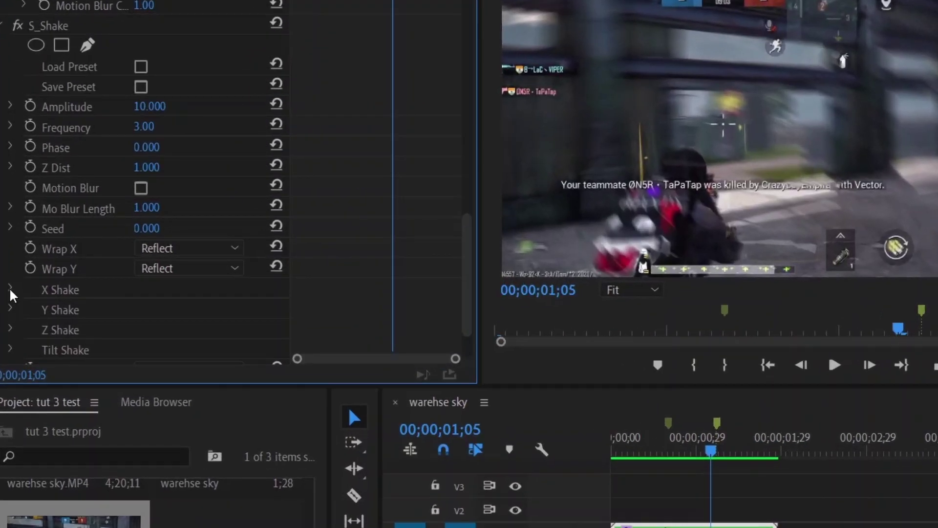
Set X Shake Rand Amp and Wave Freq to 0.
{"action": "left_click", "coordinate": [10, 289]}
{"action": "left_click", "coordinate": [161, 309]}
{"action": "type", "text": "0"}
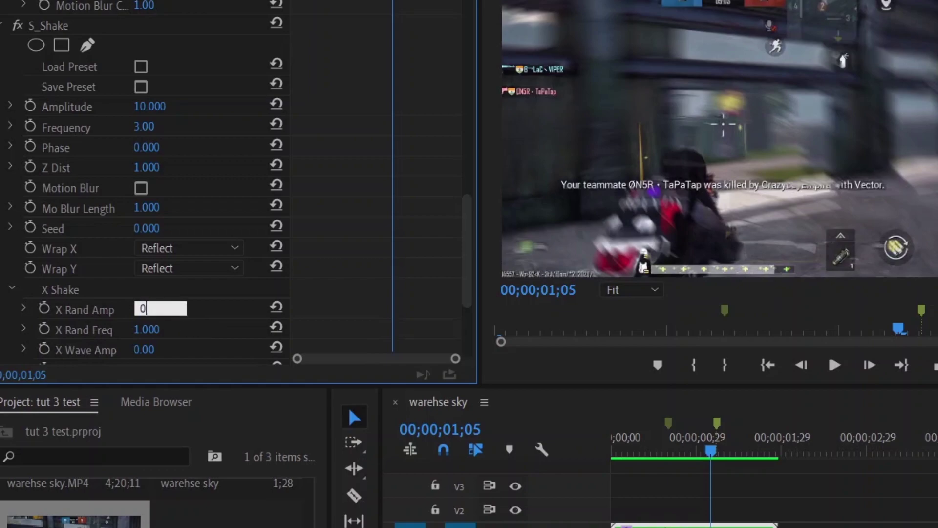
{"action": "key", "text": "Return"}
{"action": "scroll", "coordinate": [165, 315], "scroll_direction": "down", "scroll_amount": 1}
{"action": "scroll", "coordinate": [165, 315], "scroll_direction": "down", "scroll_amount": 1}
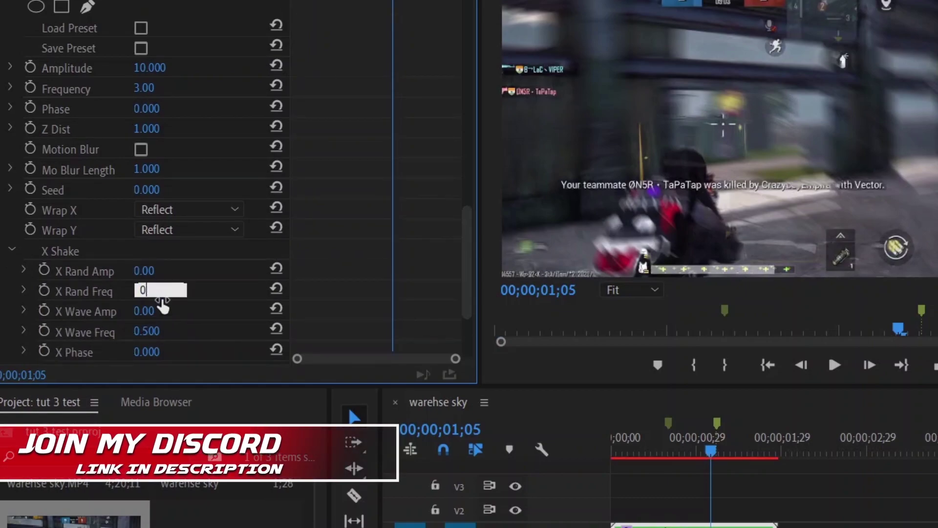
{"action": "type", "text": "0"}
{"action": "key", "text": "Return"}
{"action": "scroll", "coordinate": [182, 324], "scroll_direction": "down", "scroll_amount": 1}
{"action": "scroll", "coordinate": [181, 324], "scroll_direction": "down", "scroll_amount": 1}
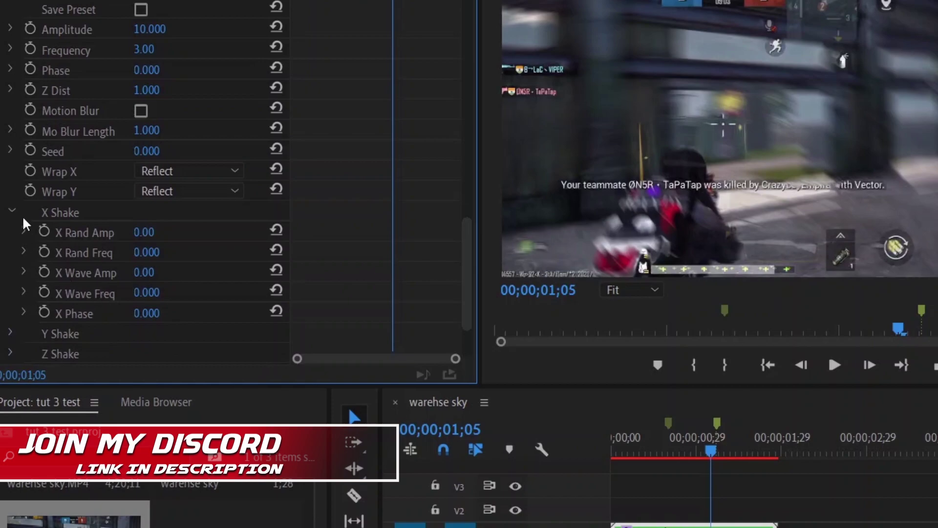
{"action": "left_click", "coordinate": [11, 212]}
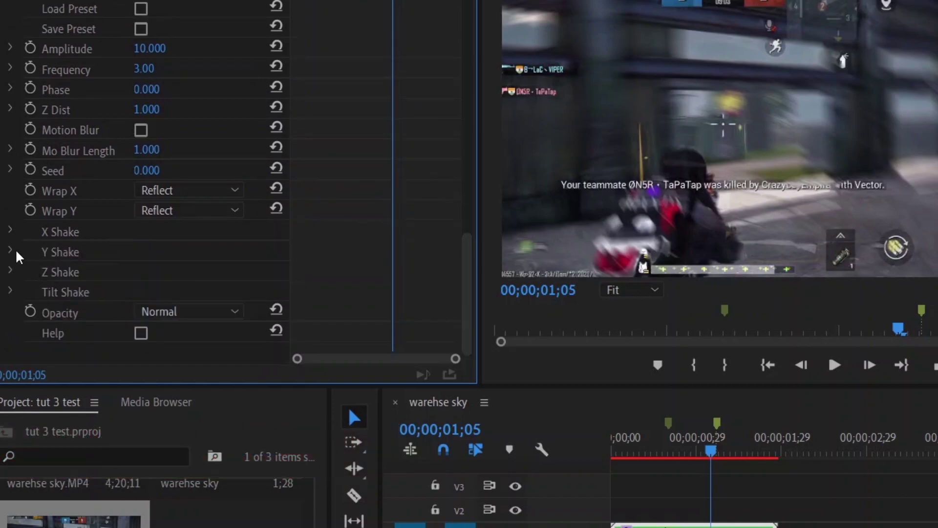
Reset Y Shake to defaults, set Amplitude to 2, and preview from the clip start.
{"action": "left_click", "coordinate": [15, 249]}
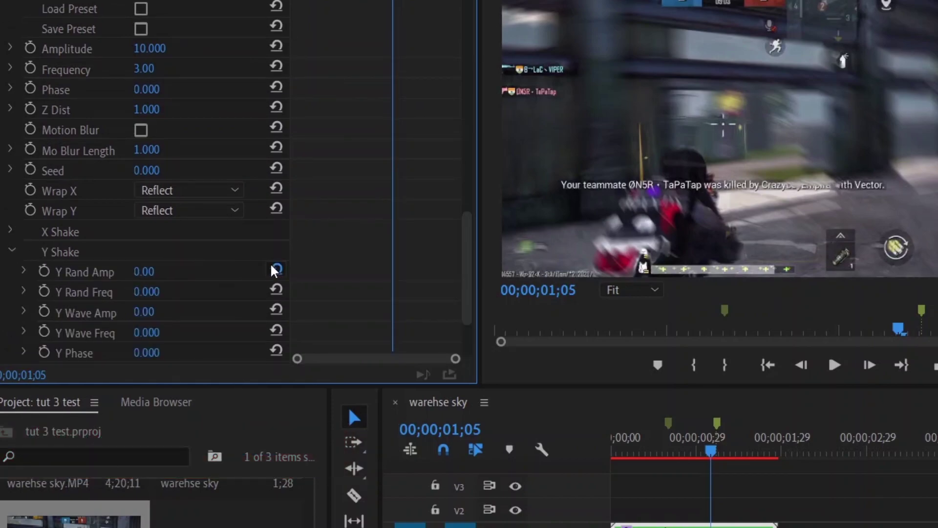
{"action": "left_click", "coordinate": [275, 292]}
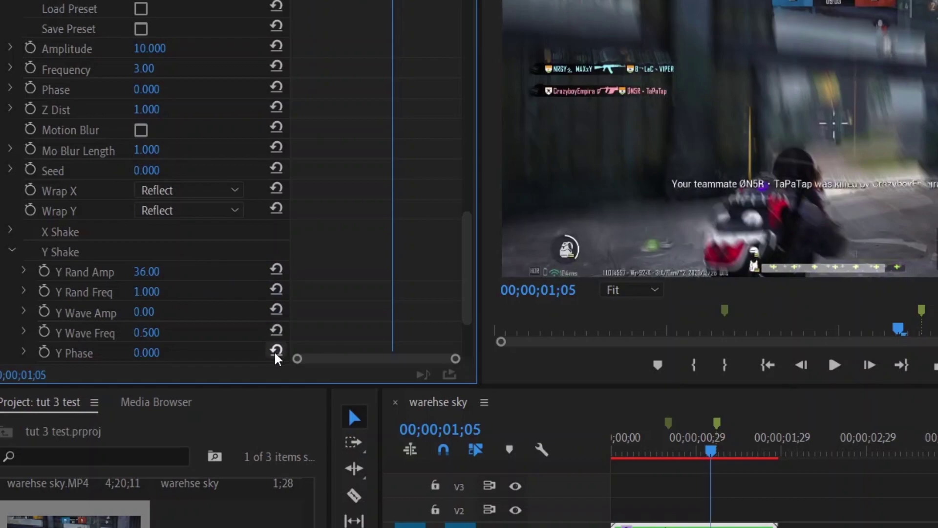
{"action": "scroll", "coordinate": [217, 325], "scroll_direction": "down", "scroll_amount": 2}
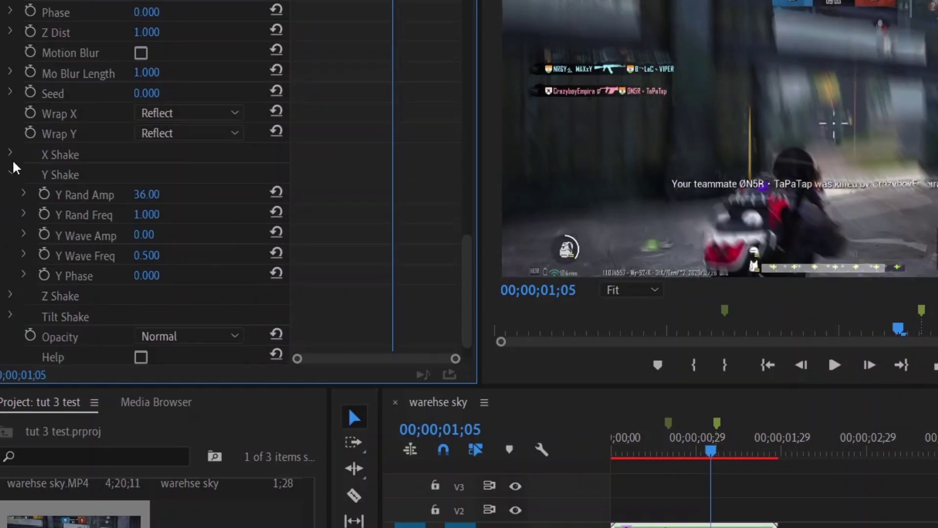
{"action": "left_click_drag", "start_coordinate": [663, 457], "coordinate": [601, 457]}
{"action": "scroll", "coordinate": [289, 146], "scroll_direction": "up", "scroll_amount": 2}
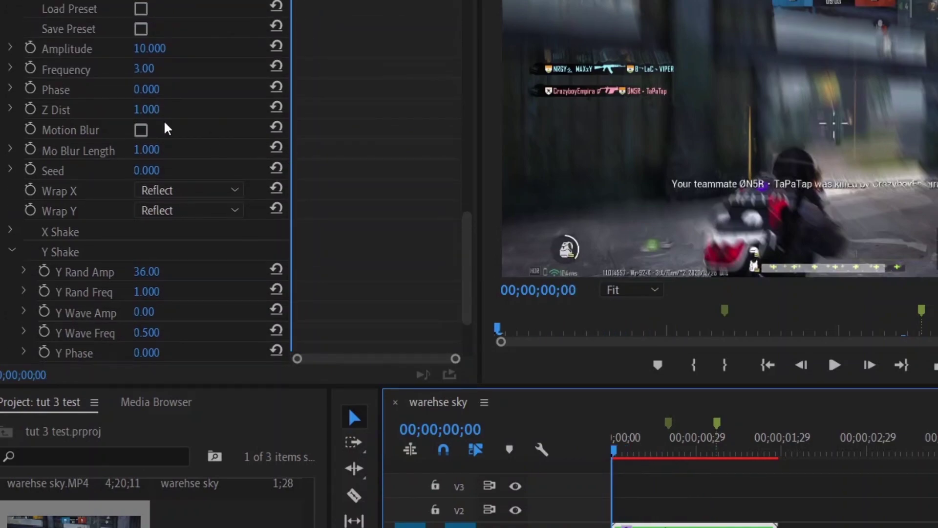
{"action": "left_click", "coordinate": [152, 49]}
{"action": "type", "text": "2.000"}
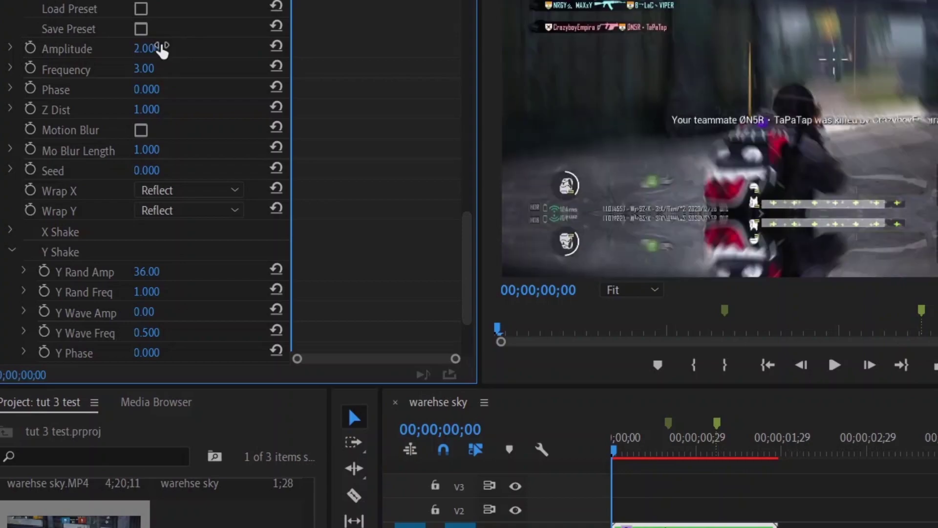
{"action": "key", "text": "space"}
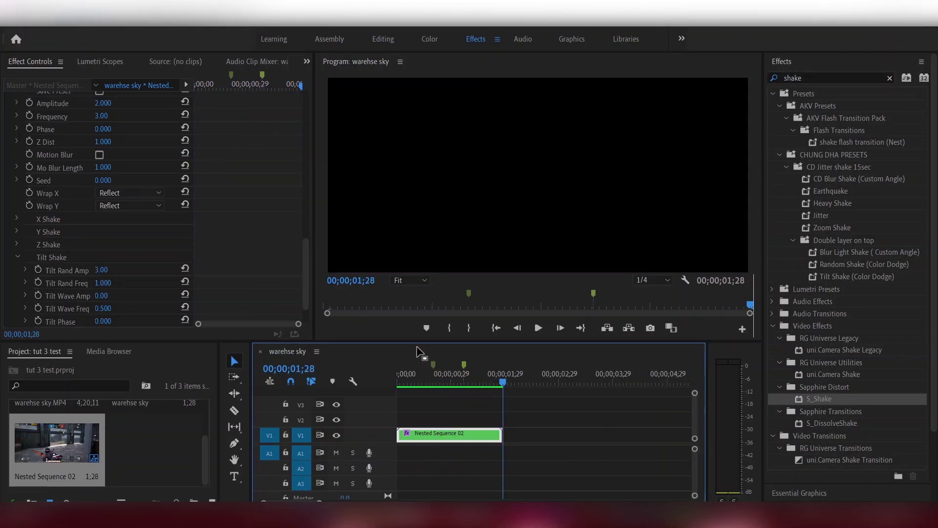
Replay the sequence twice to review the reduced shake.
{"action": "key", "text": "space"}
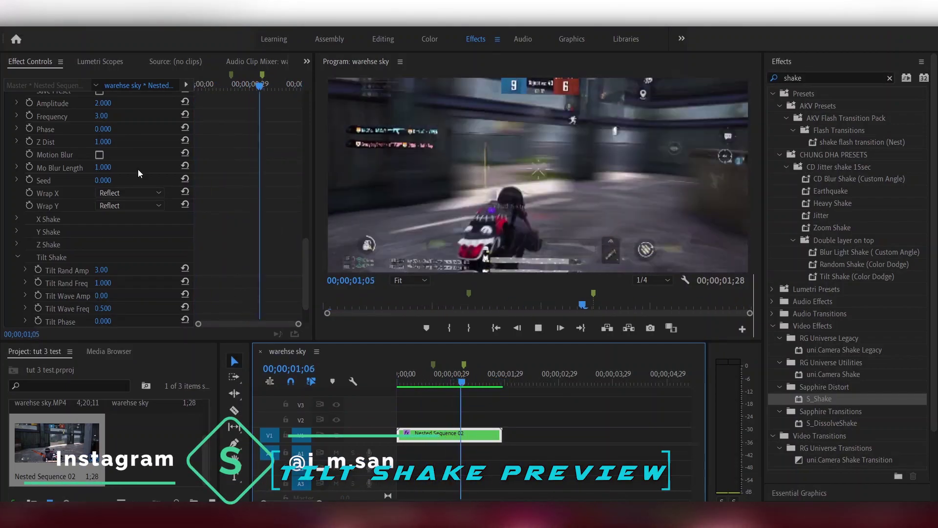
{"action": "key", "text": "space"}
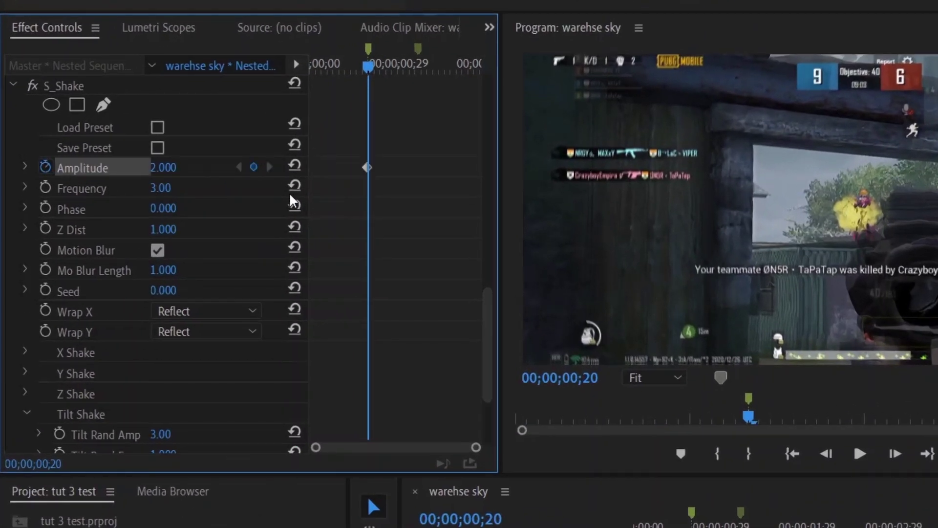
Add Amplitude keyframes of 0 just before and after the Amplitude 2 keyframe.
{"action": "key", "text": "Left"}
{"action": "key", "text": "Left"}
{"action": "key", "text": "Left"}
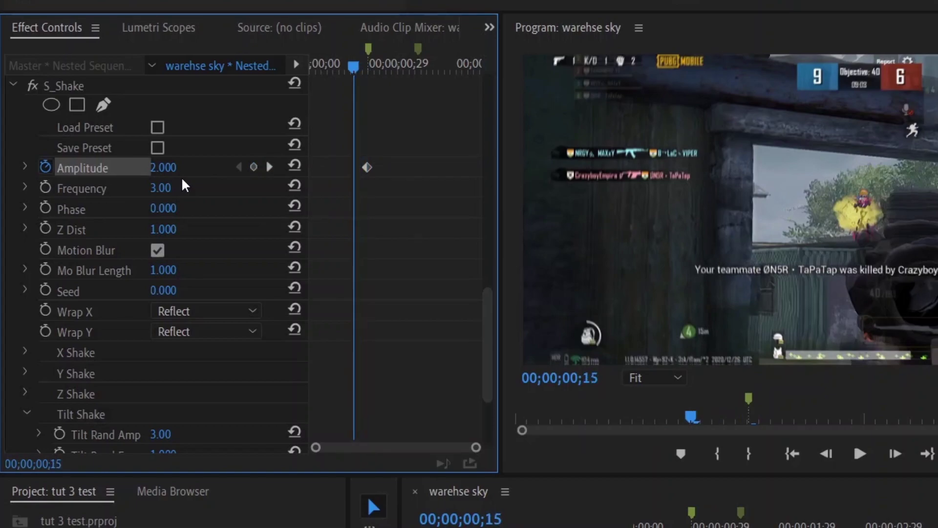
{"action": "left_click", "coordinate": [176, 168]}
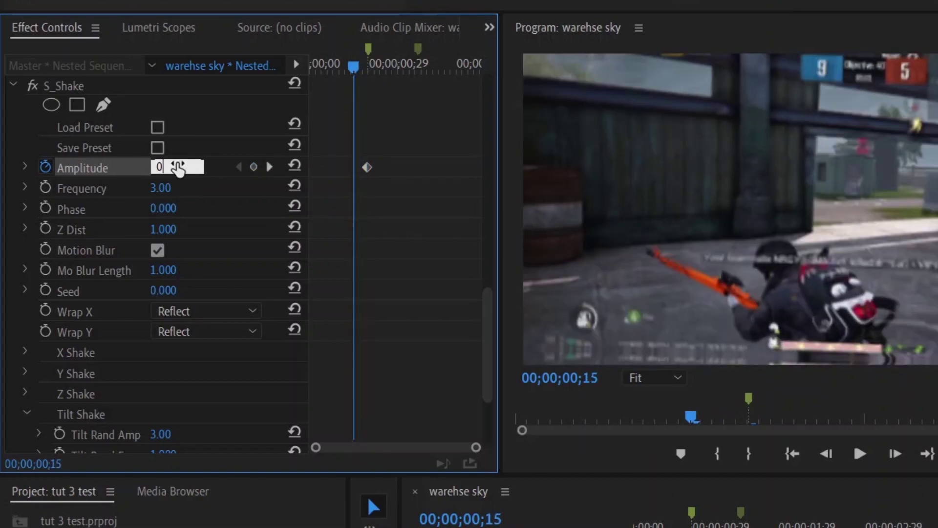
{"action": "type", "text": "1.000"}
{"action": "key", "text": "Right"}
{"action": "key", "text": "Right"}
{"action": "key", "text": "Right"}
{"action": "key", "text": "shift+Right"}
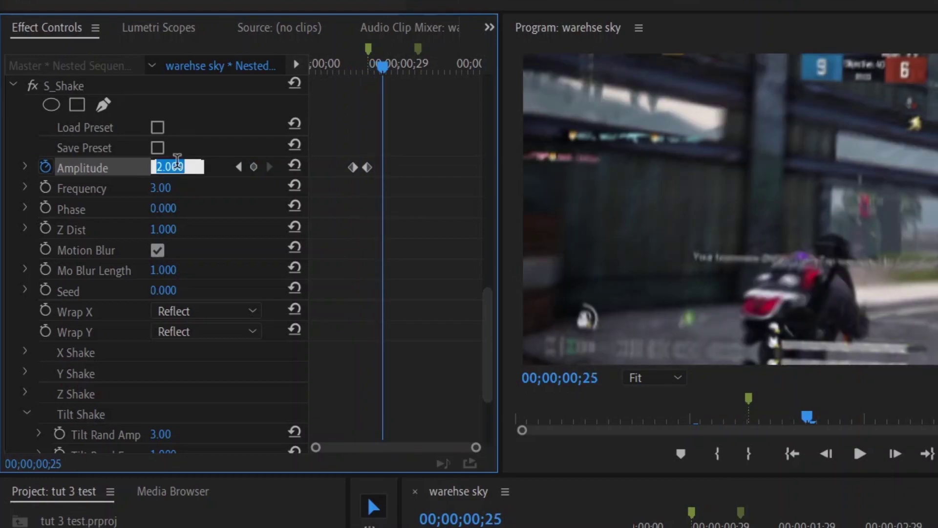
{"action": "key", "text": "Return"}
Repeat the 0–2–0 keyframes at about one second and set all keyframes to Hold.
{"action": "left_click_drag", "start_coordinate": [346, 158], "coordinate": [396, 190]}
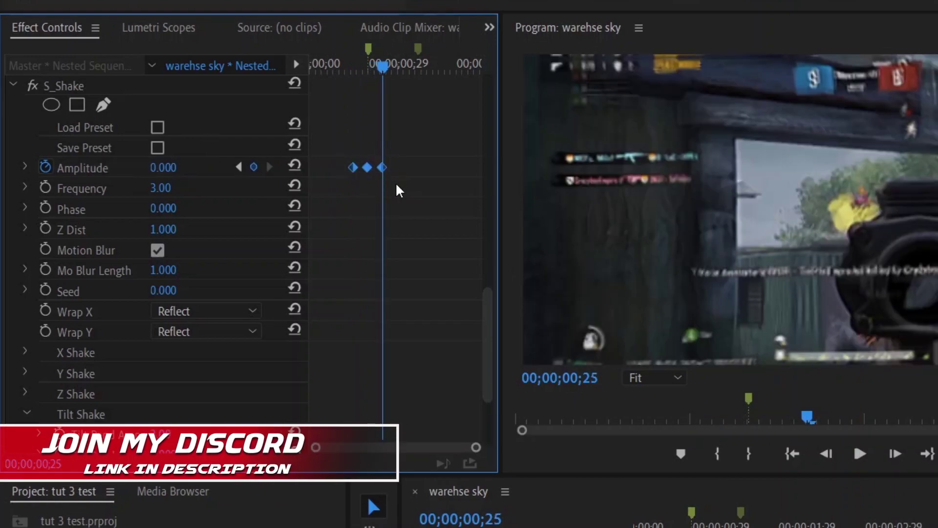
{"action": "left_click", "coordinate": [418, 62]}
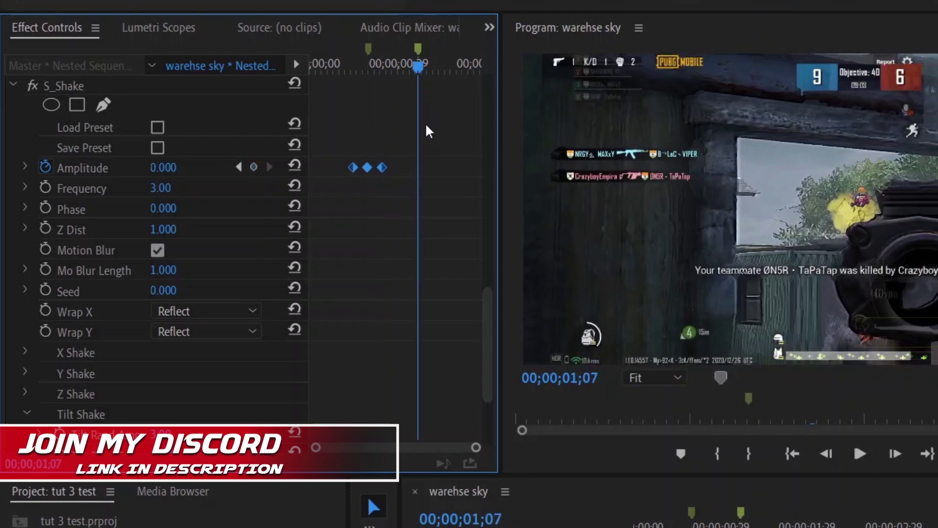
{"action": "left_click_drag", "start_coordinate": [405, 145], "coordinate": [448, 170]}
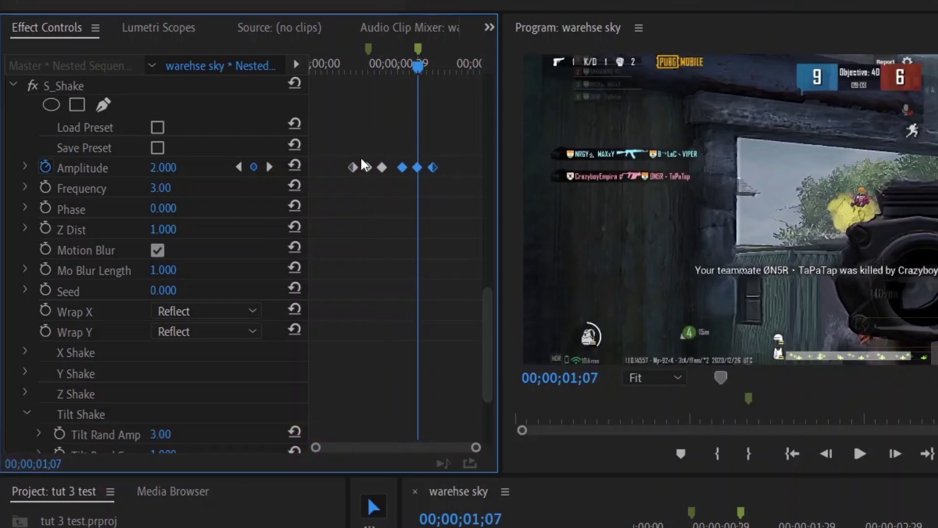
{"action": "left_click_drag", "start_coordinate": [337, 141], "coordinate": [374, 176]}
{"action": "right_click", "coordinate": [433, 168]}
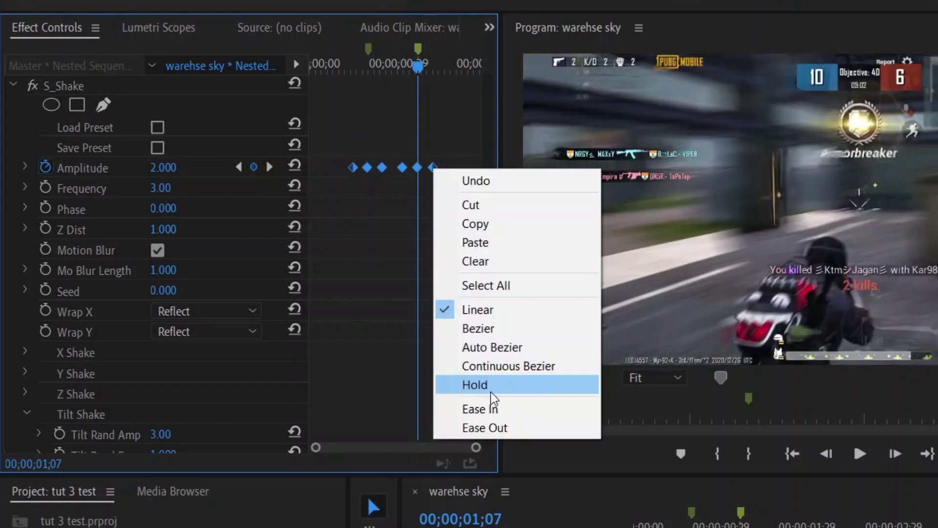
{"action": "left_click", "coordinate": [492, 385]}
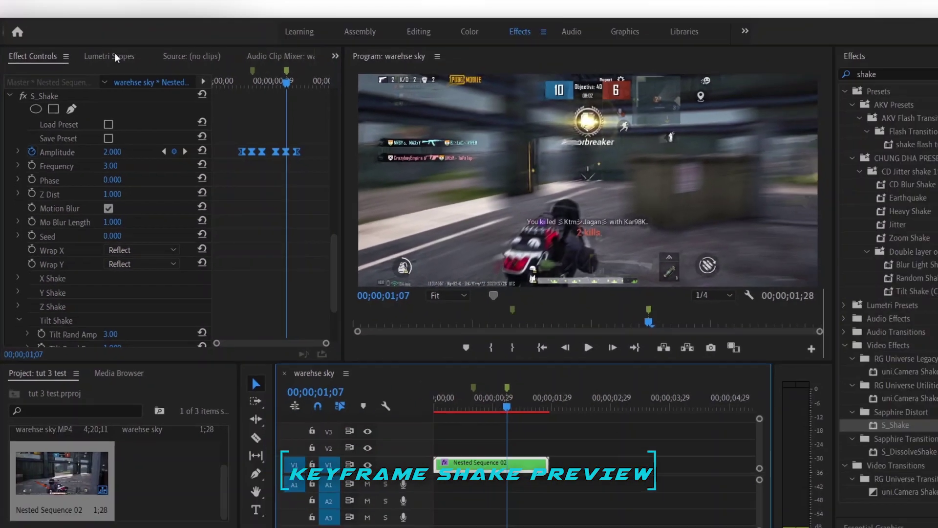
{"action": "key", "text": "space"}
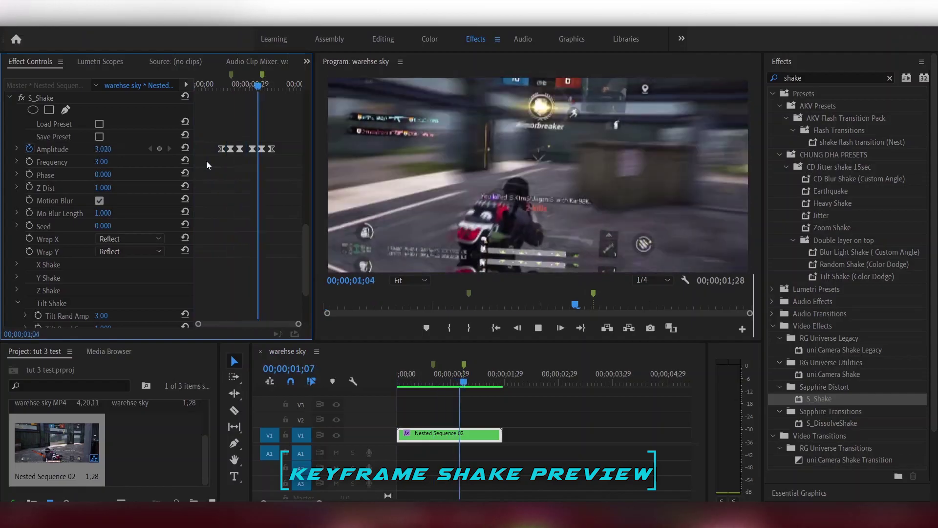